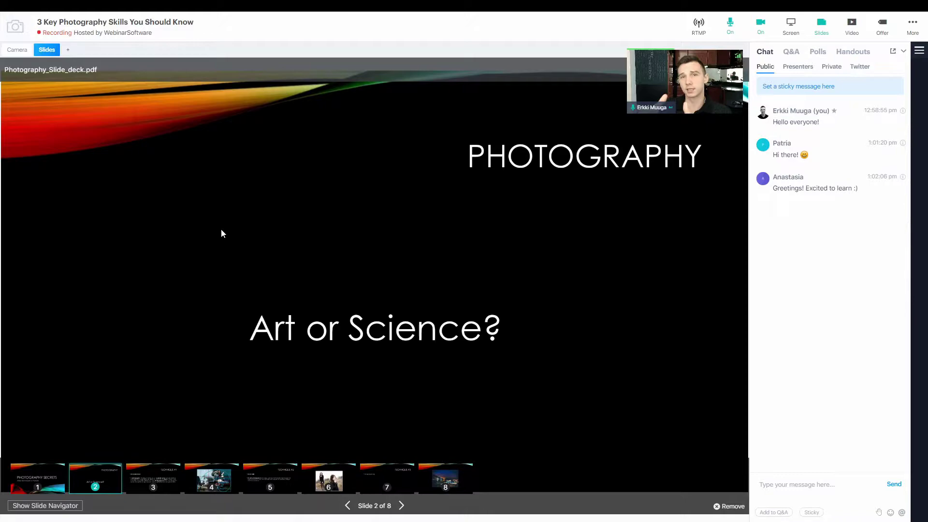
Put the presenter's camera on the webinar stage instead of the slides
click(19, 51)
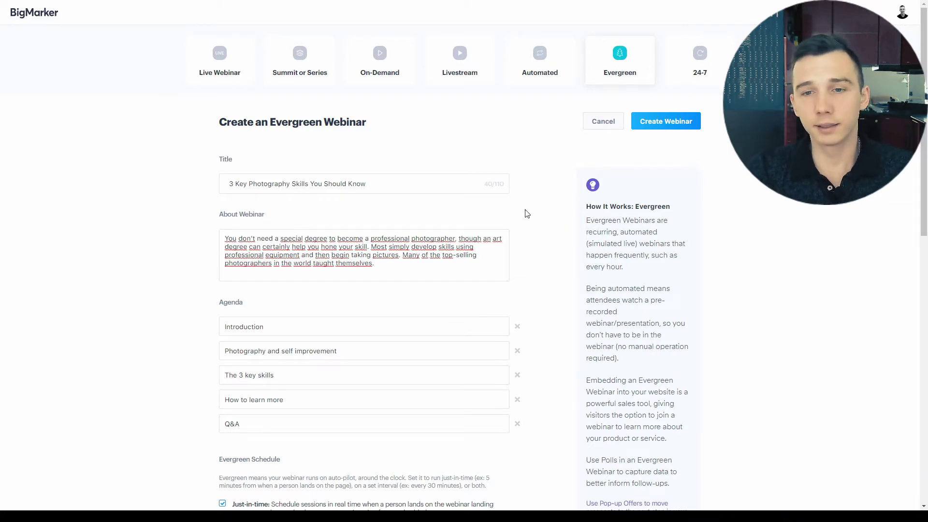
Scroll down the webinar form to the Evergreen Schedule section
scroll(527, 213, down, 9)
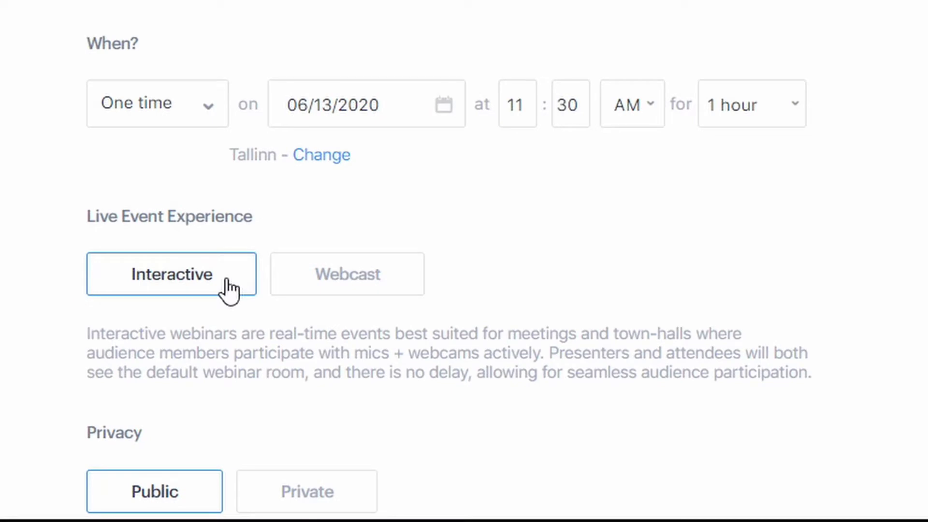
Change the Live Event Experience from Interactive to Webcast
click(403, 296)
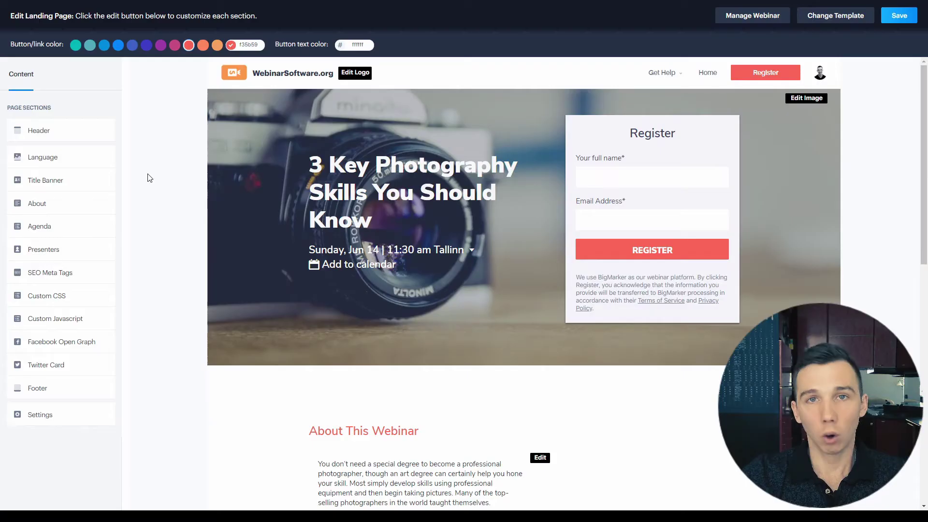
Try indigo, then set the landing page's Register buttons and links to magenta
click(148, 47)
click(174, 47)
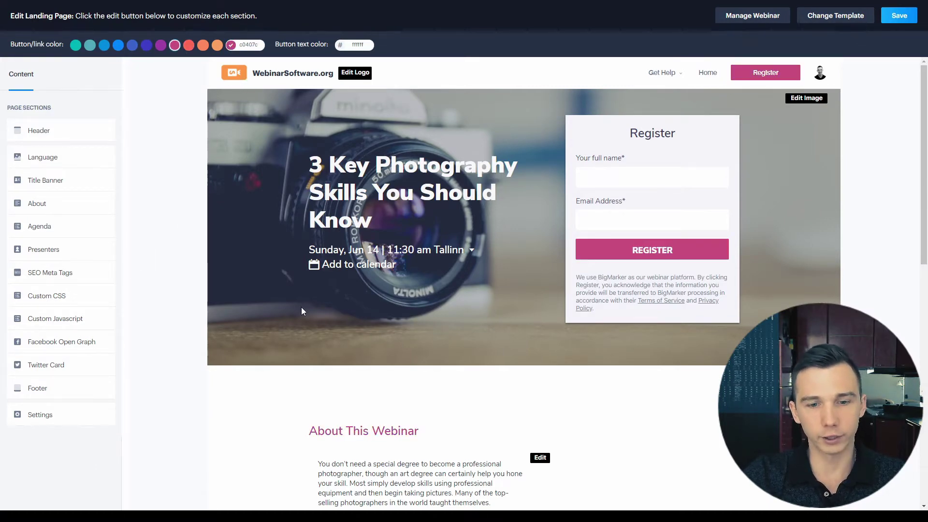
scroll(301, 310, down, 7)
scroll(371, 215, down, 4)
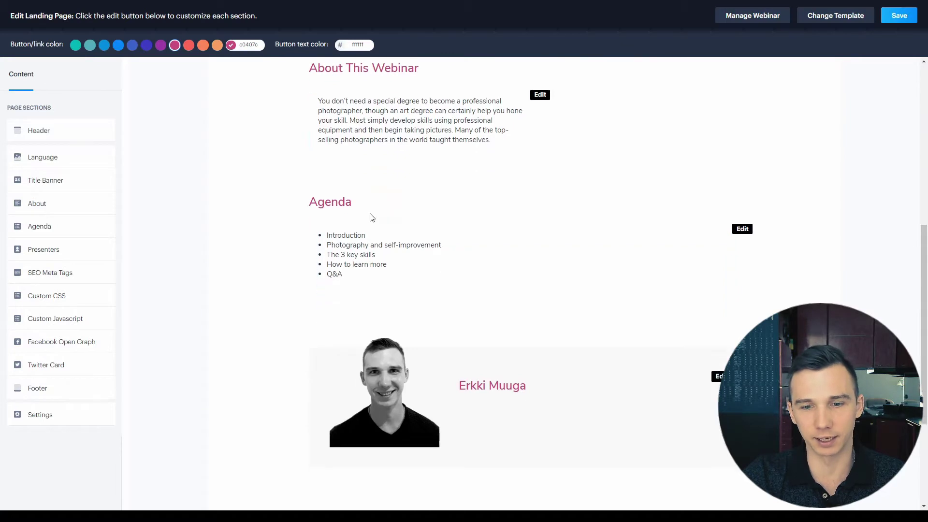
scroll(261, 257, up, 11)
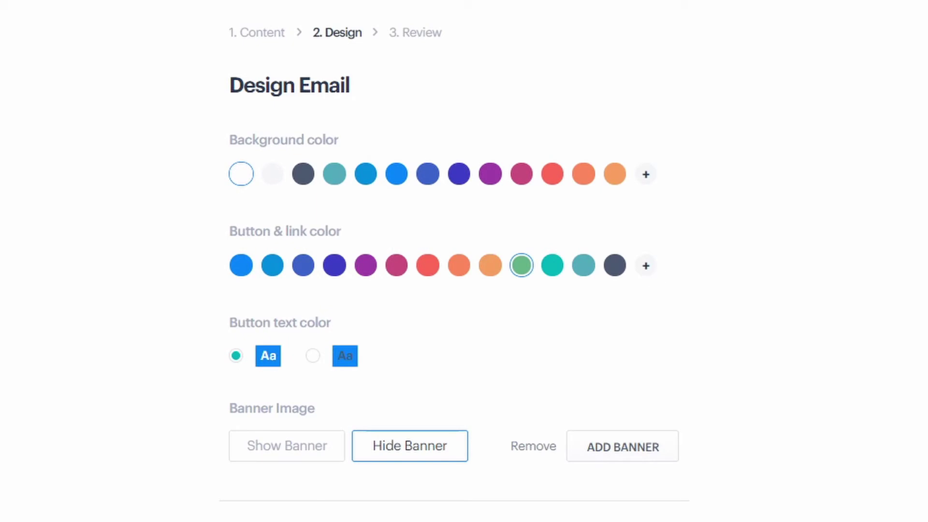
Turn on Show Banner for the recording notification email's banner image
click(304, 447)
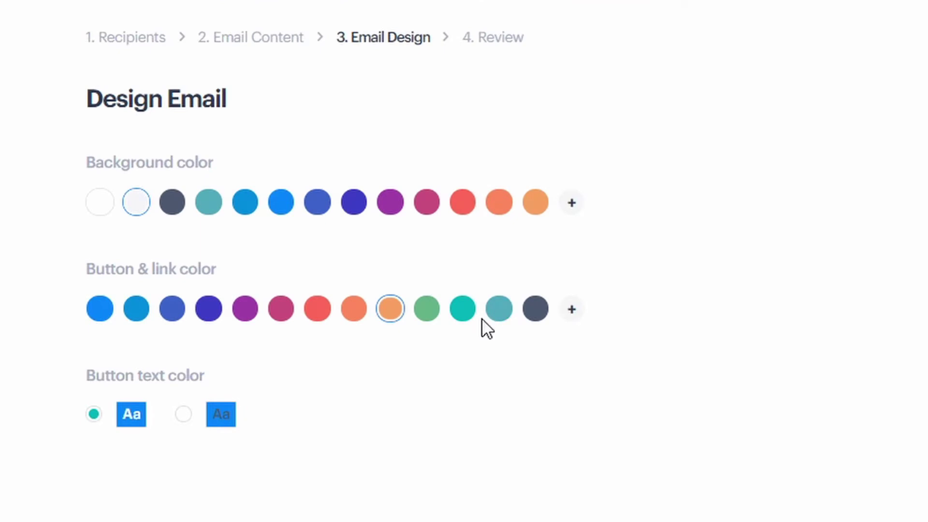
Make the Watch and survey email buttons and ratings green, then go to Review & Schedule
click(426, 309)
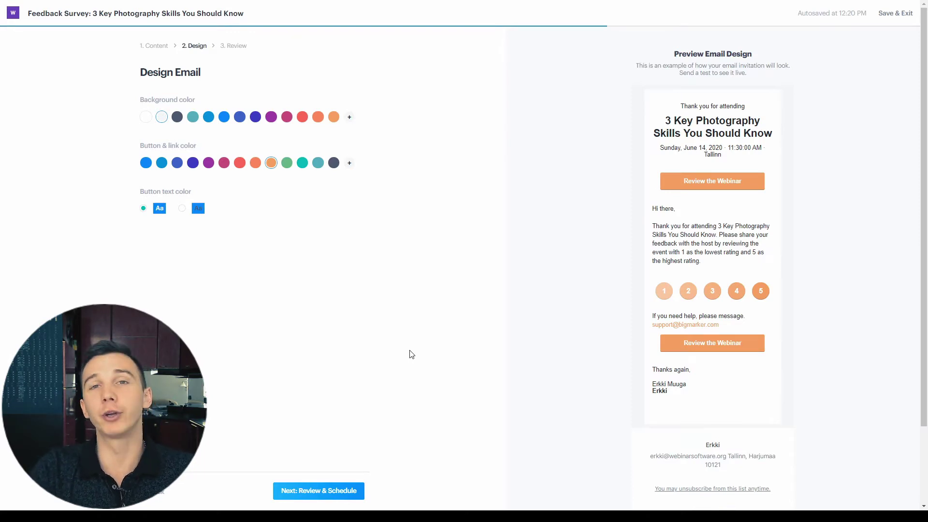
click(287, 163)
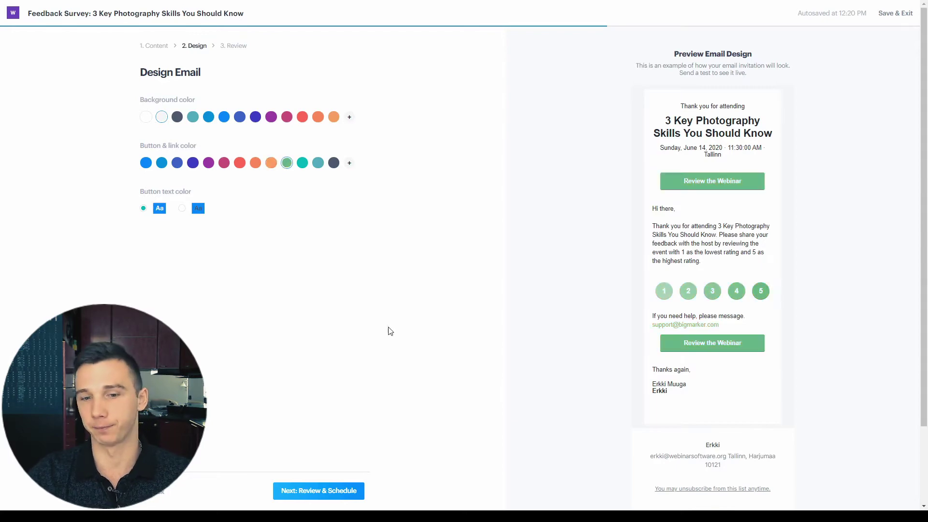
click(319, 491)
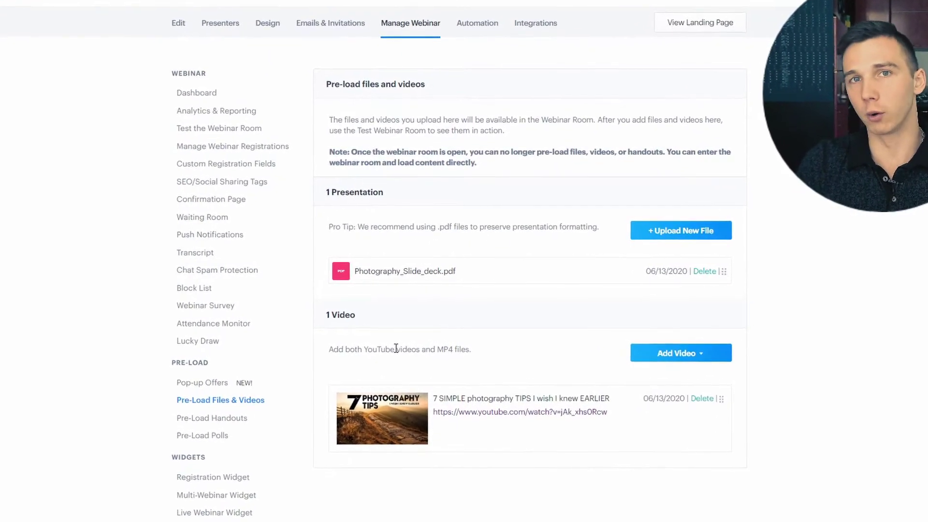
Browse the webinar's pre-loaded handouts, polls and pop-up offers
click(226, 420)
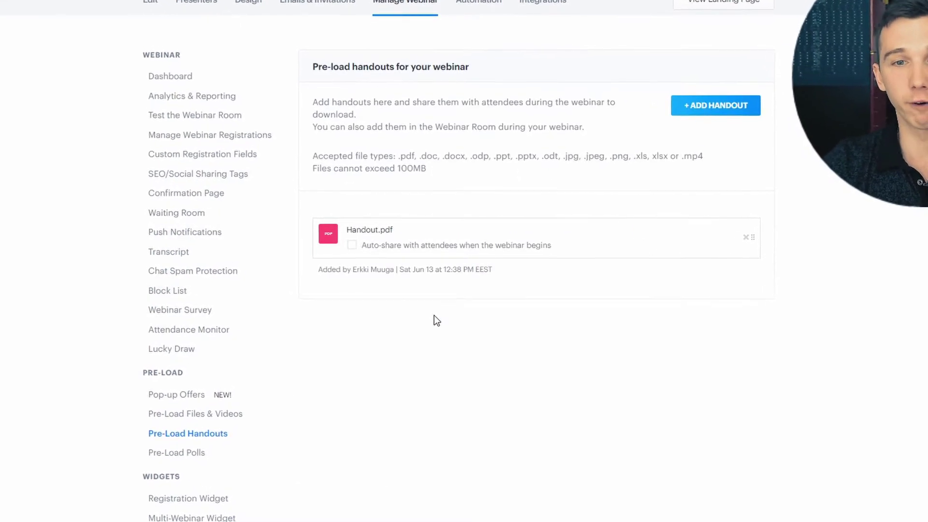
click(192, 462)
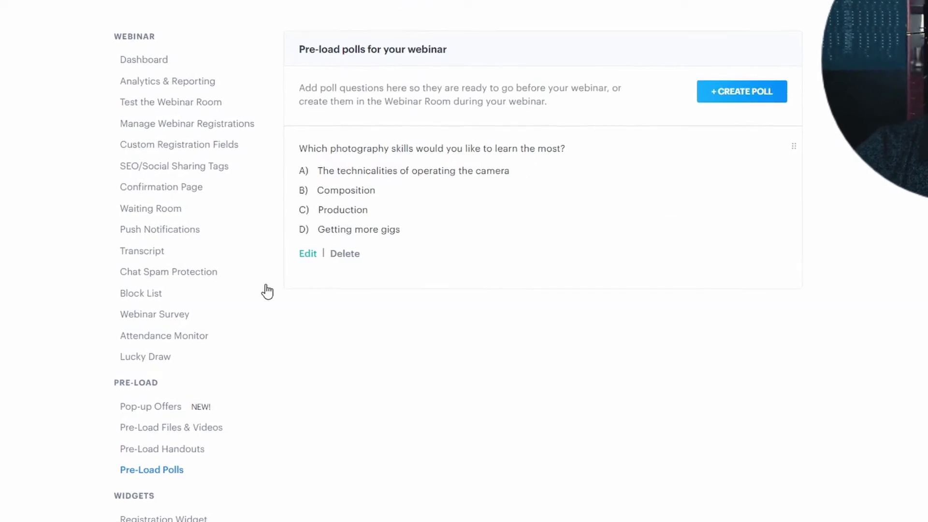
click(145, 408)
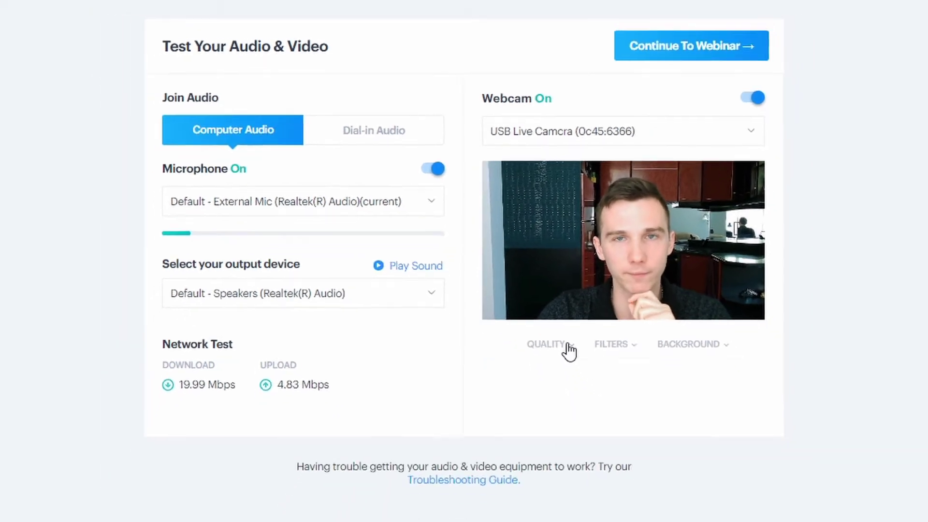
click(587, 400)
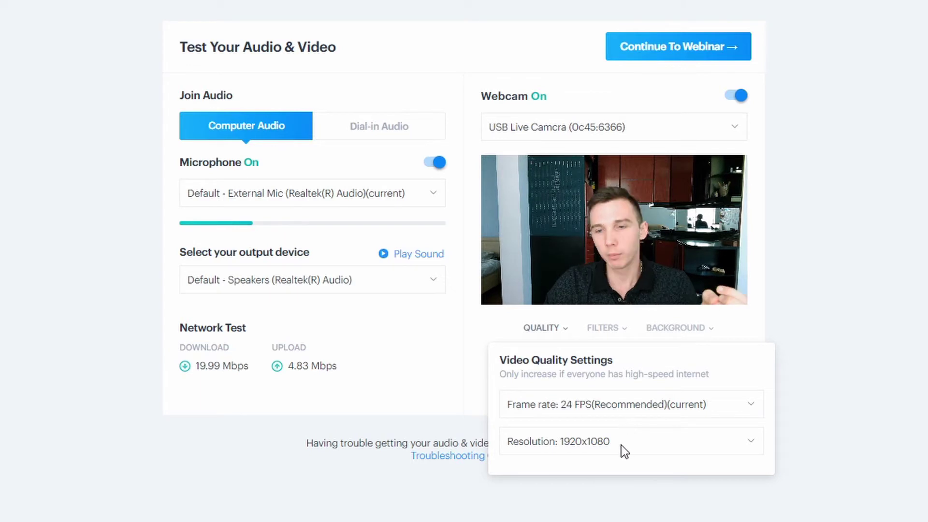
Apply the muted fifth webcam filter after trying the reddish one and viewing background settings
click(633, 496)
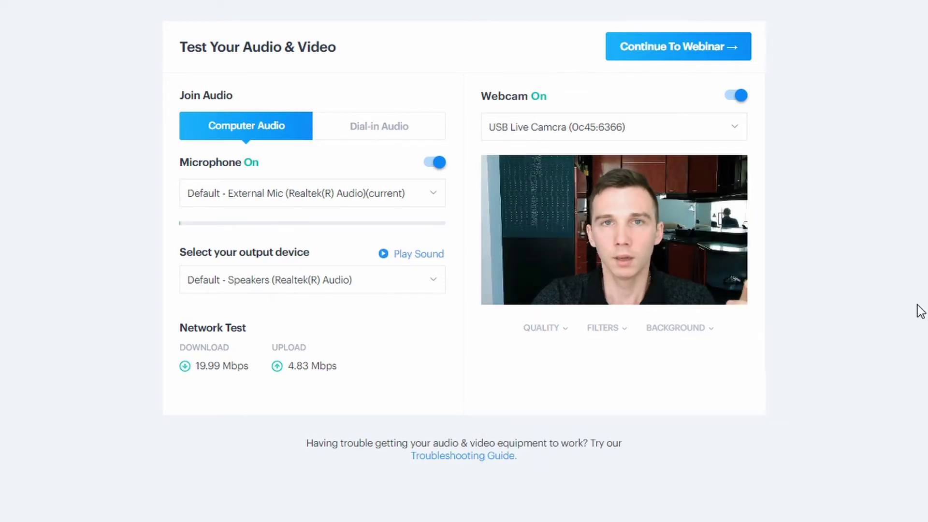
click(612, 331)
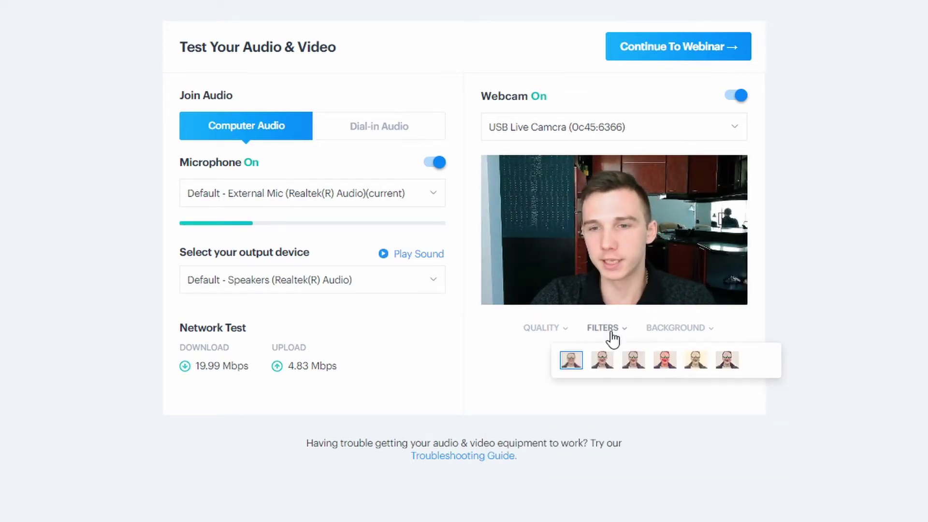
click(666, 366)
click(696, 365)
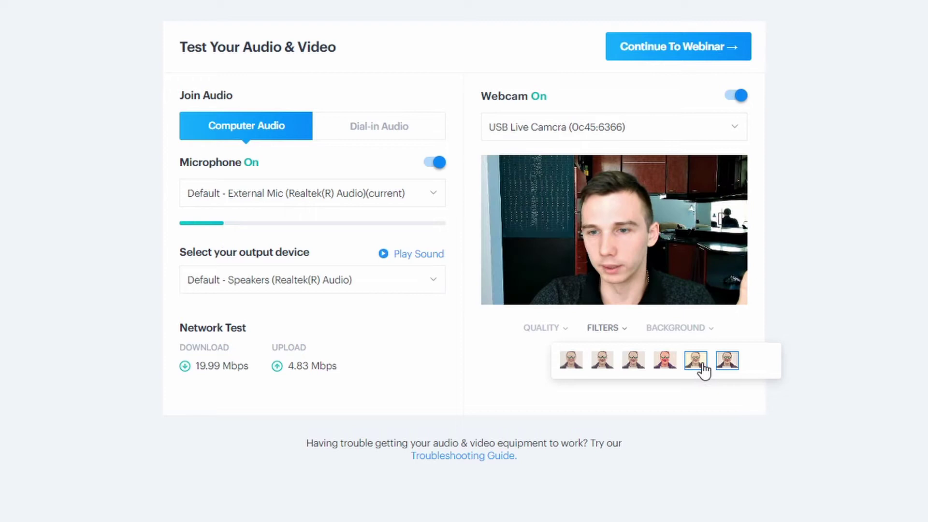
click(687, 331)
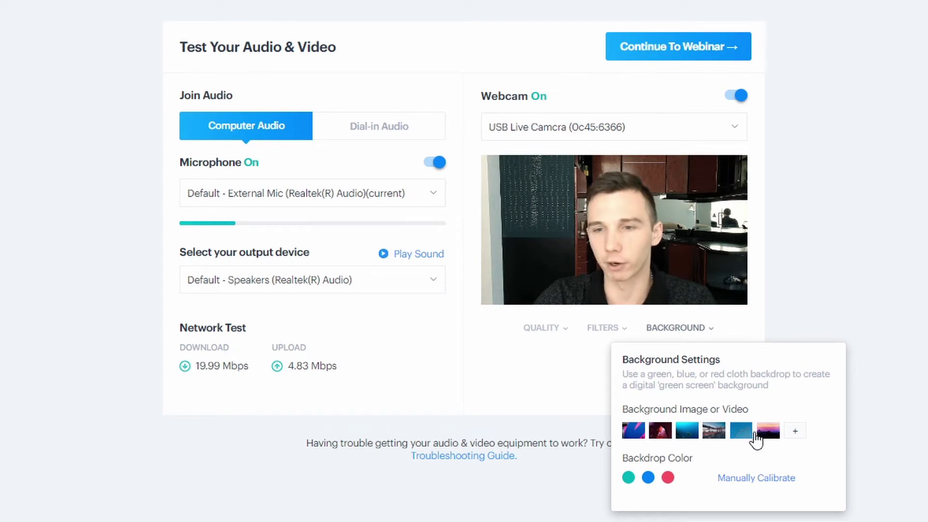
click(898, 205)
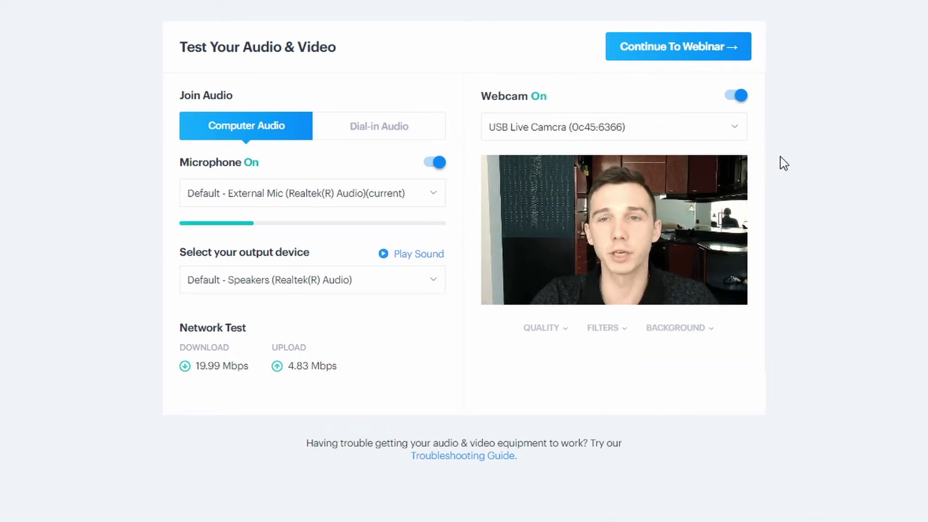
Enter the webinar room, show the camera briefly, then return the Photography slide deck to stage
click(687, 50)
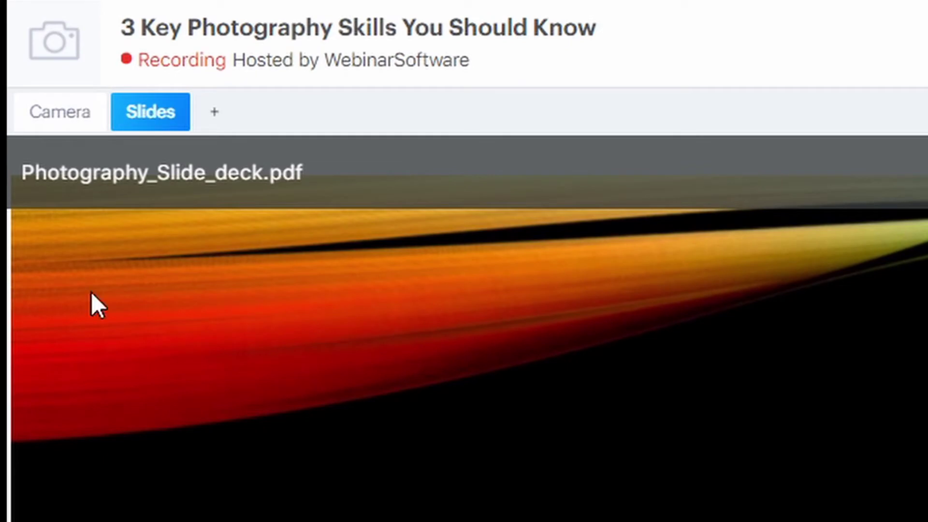
click(69, 114)
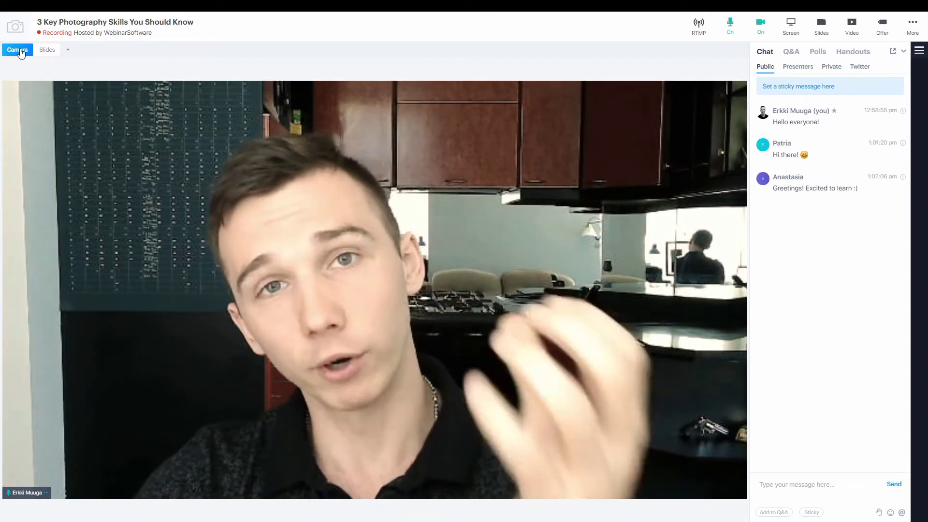
click(54, 53)
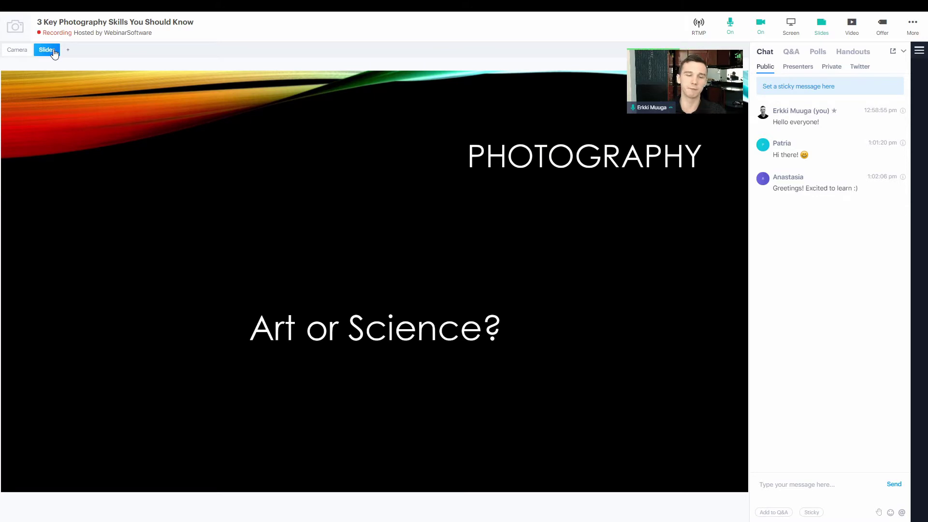
mouse_move(26, 83)
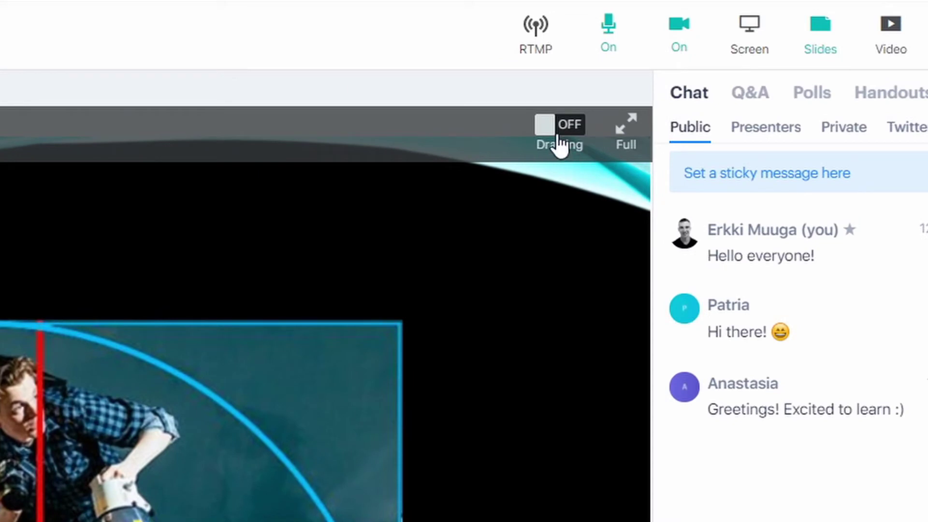
Turn on drawing and draw a green arrow pointing at the lamp
click(563, 137)
click(478, 150)
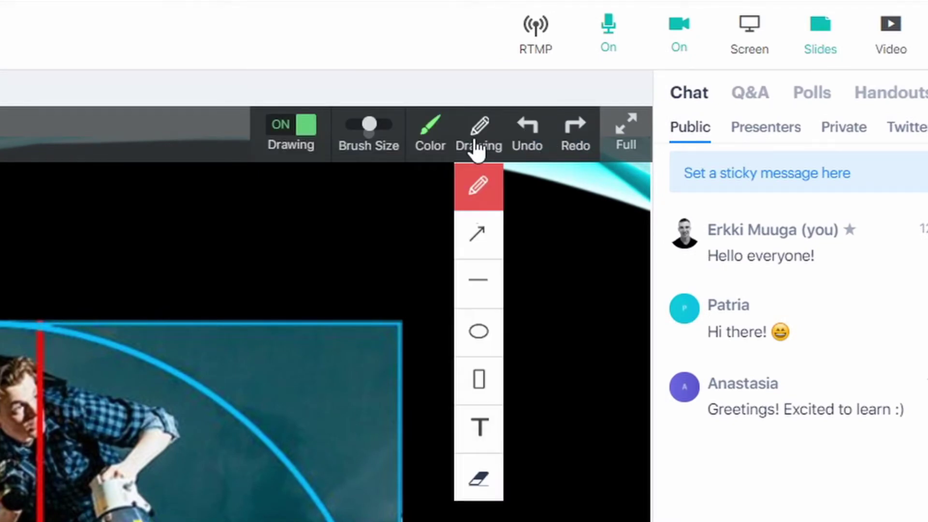
click(477, 234)
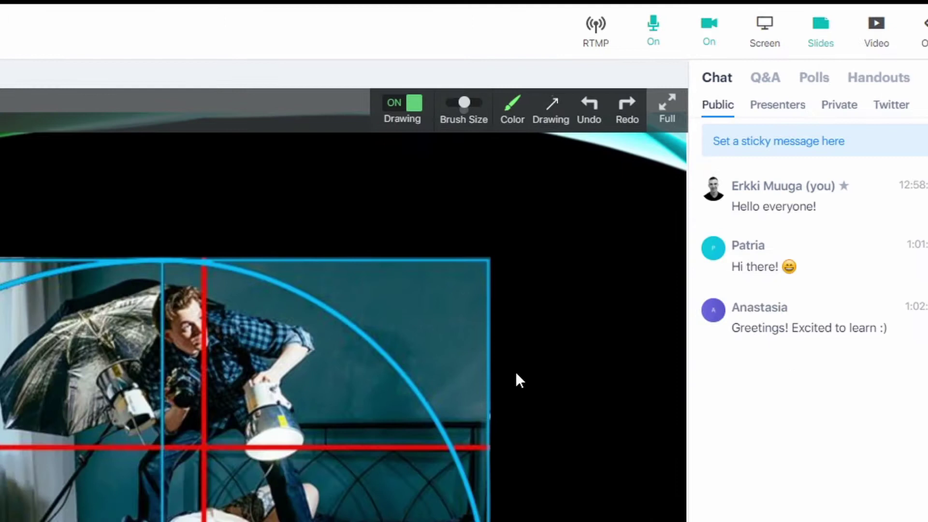
drag(516, 371, 323, 440)
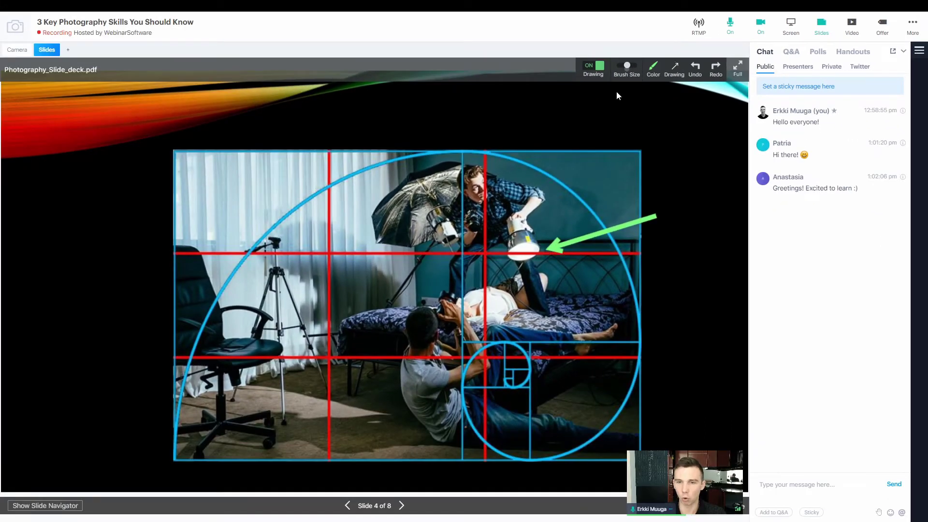
Draw a green ellipse around the seated photographer's head
click(675, 69)
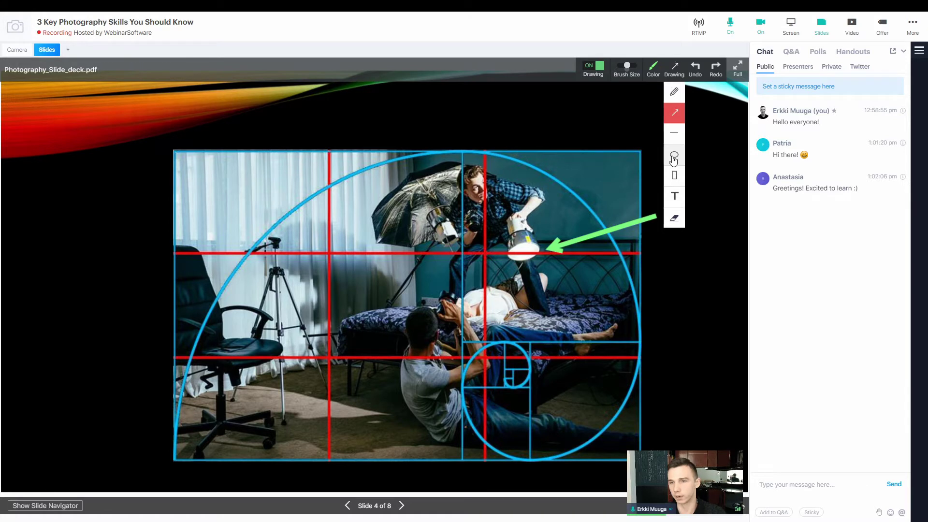
click(673, 157)
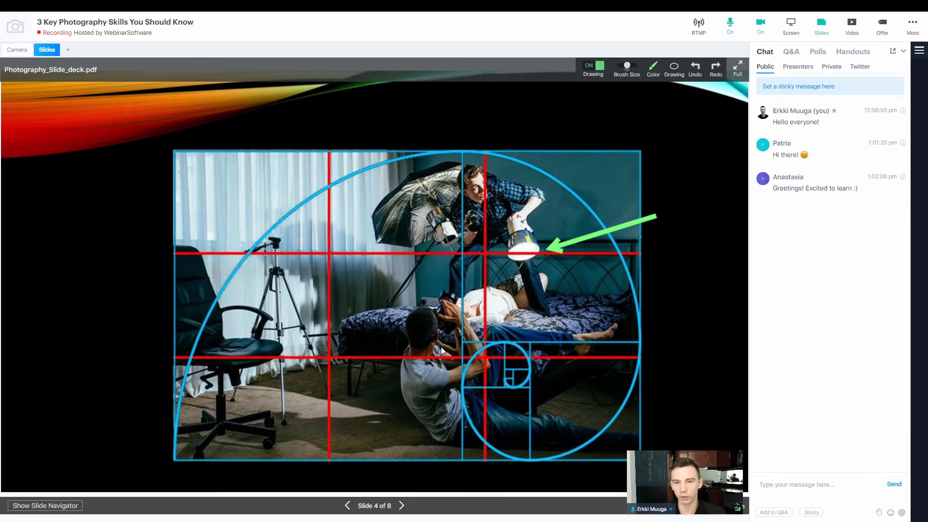
drag(443, 349, 481, 372)
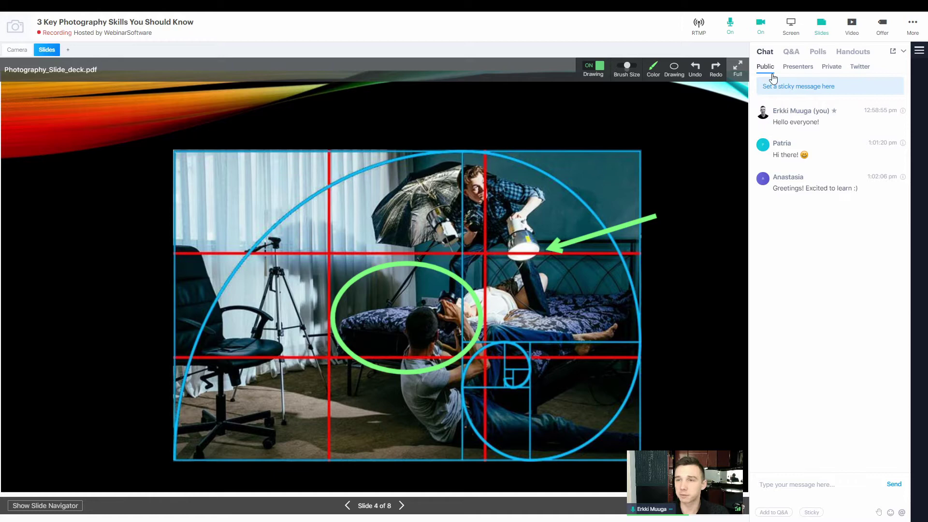
Play the '7 SIMPLE photography TIPS I wish I knew EARLIER' YouTube video on stage, pause it, then take it off stage
click(854, 26)
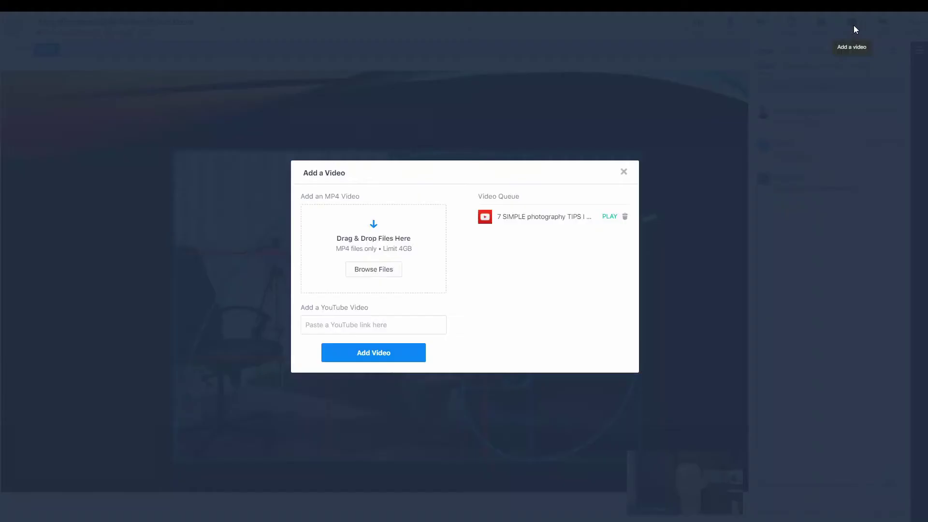
click(609, 216)
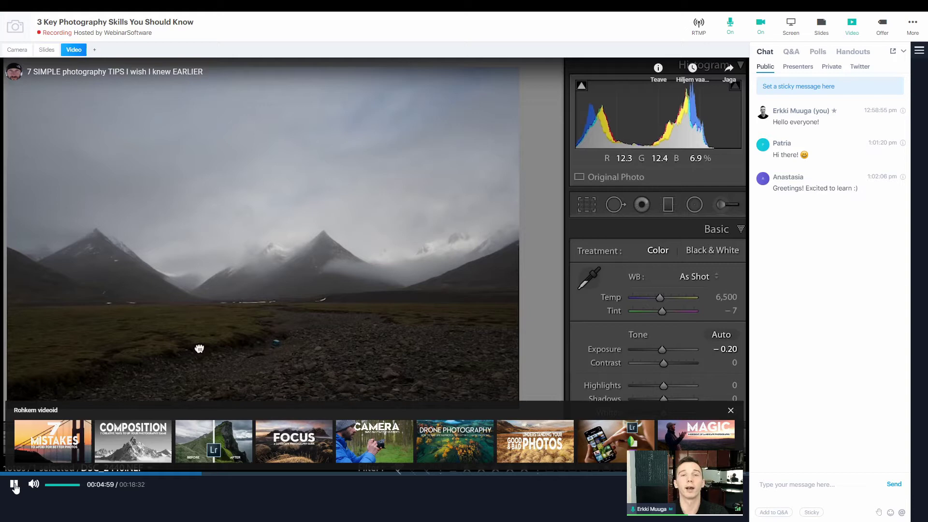
click(14, 484)
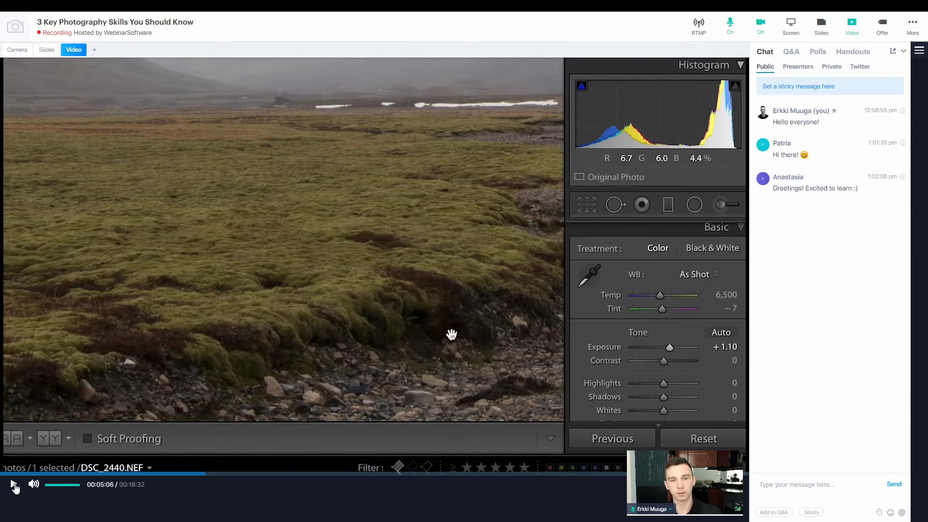
click(14, 485)
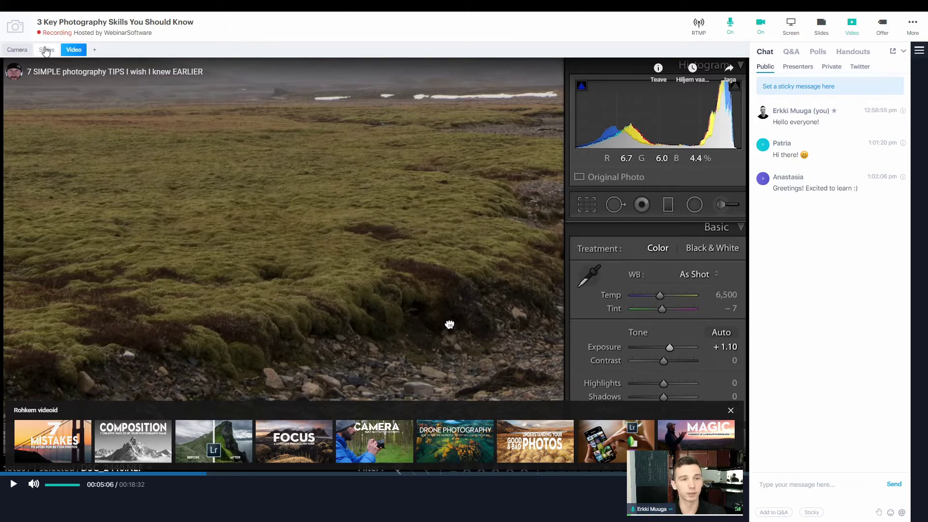
click(46, 51)
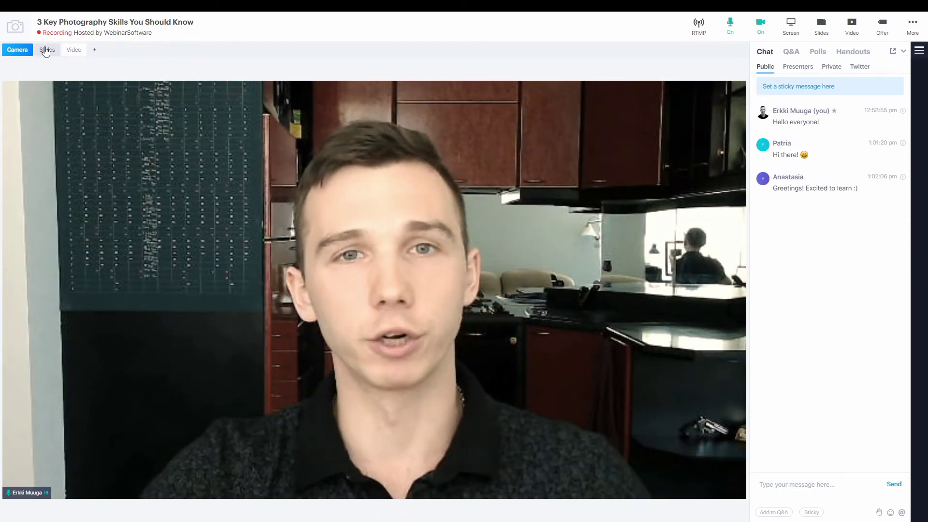
Return the annotated slides to stage and share Handout.pdf from the Handouts list
click(45, 50)
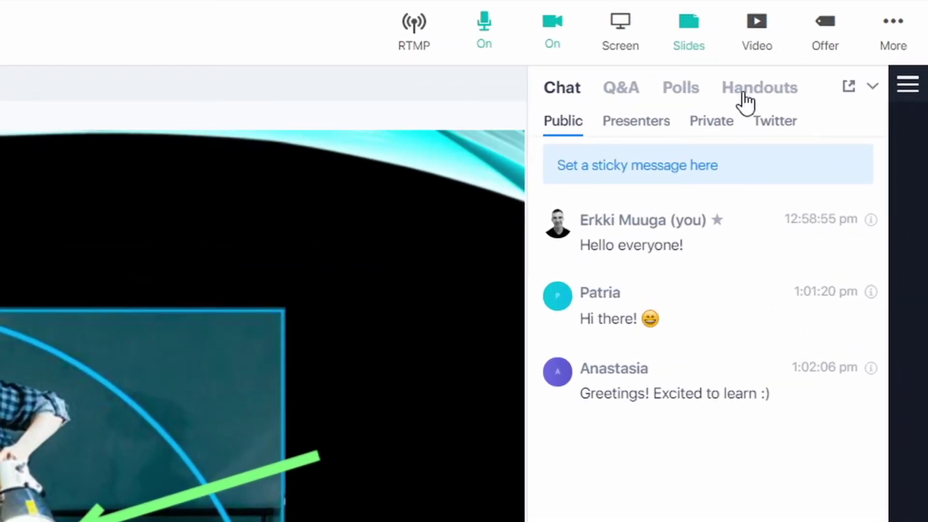
click(845, 53)
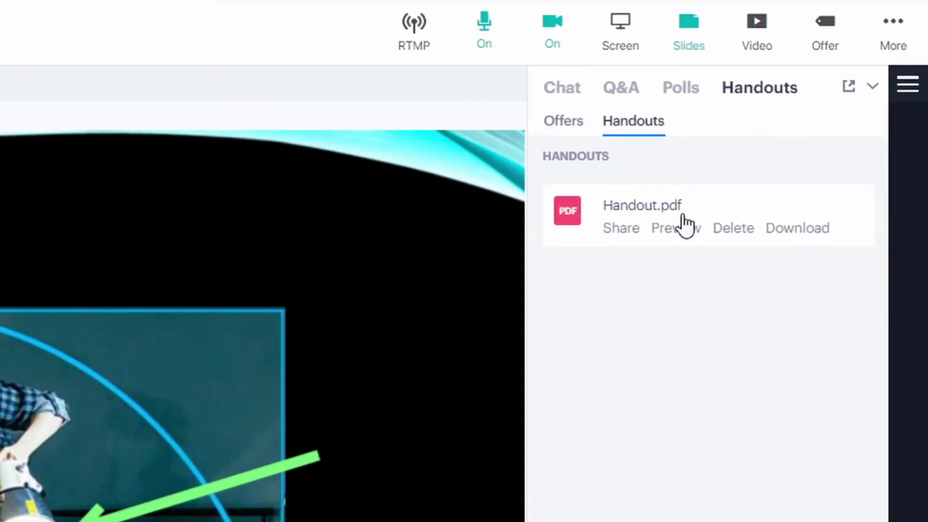
click(621, 229)
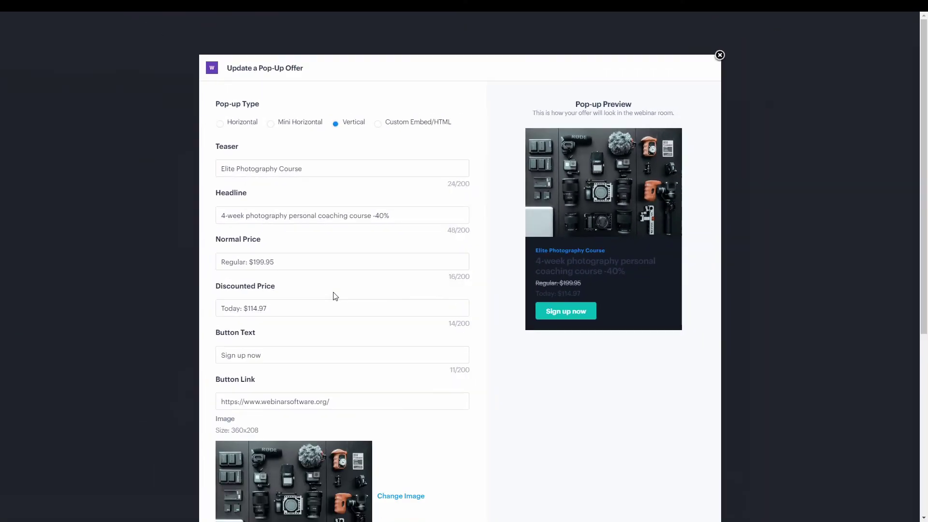
Scroll through the Elite Photography Course offer's Update a Pop-Up Offer form to review it
scroll(332, 294, down, 5)
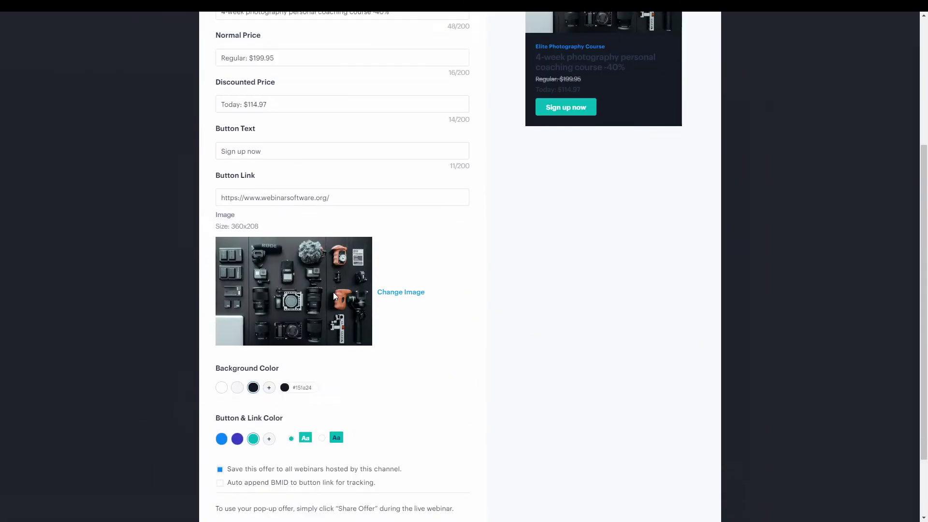
scroll(351, 296, up, 6)
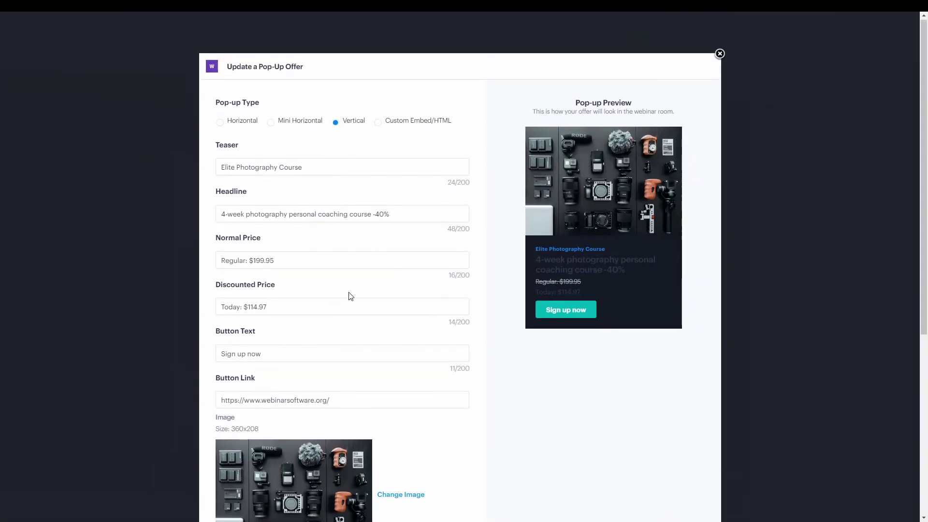
scroll(329, 333, down, 5)
Send the 4-week coaching course -40% offer as a slide-out card pinned to the top of chat
click(244, 483)
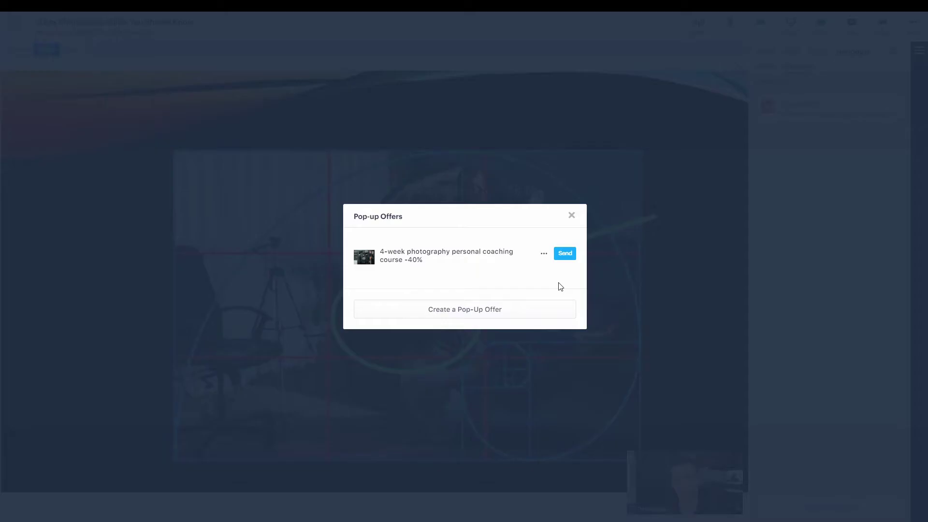
click(564, 254)
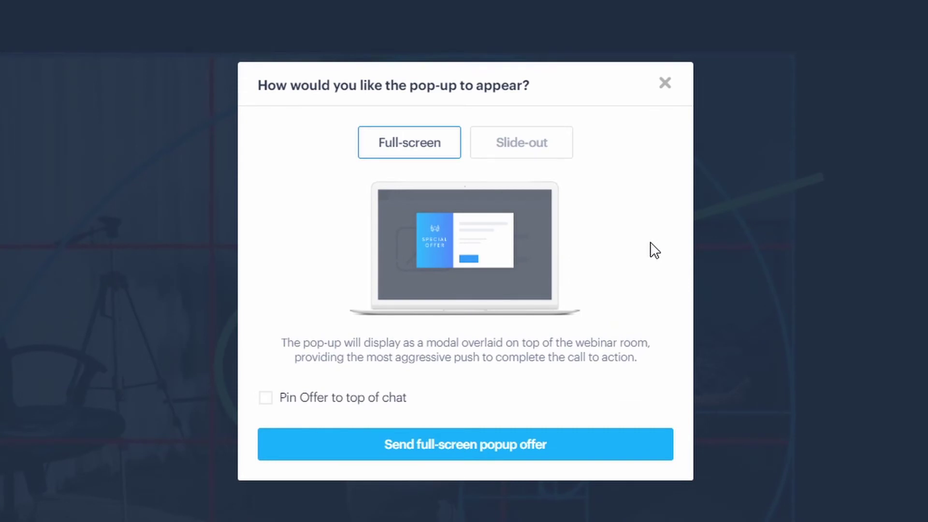
click(530, 153)
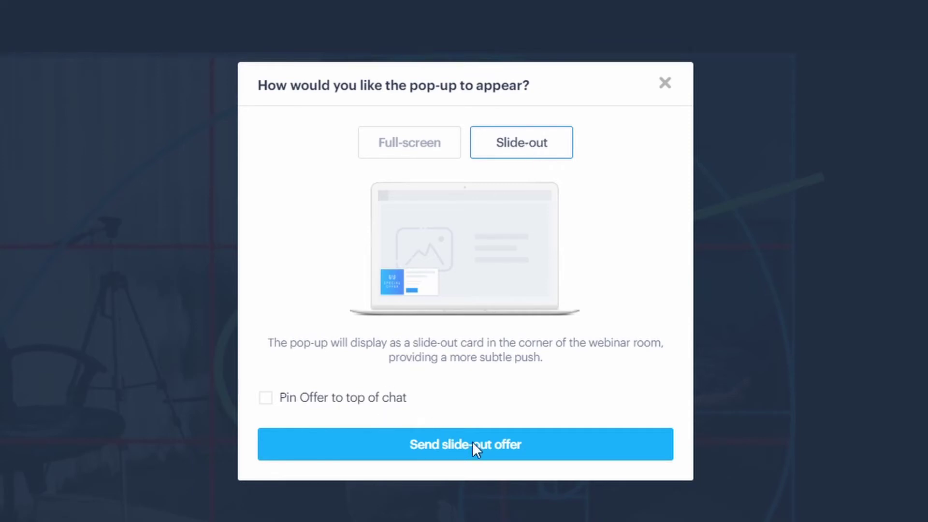
click(305, 408)
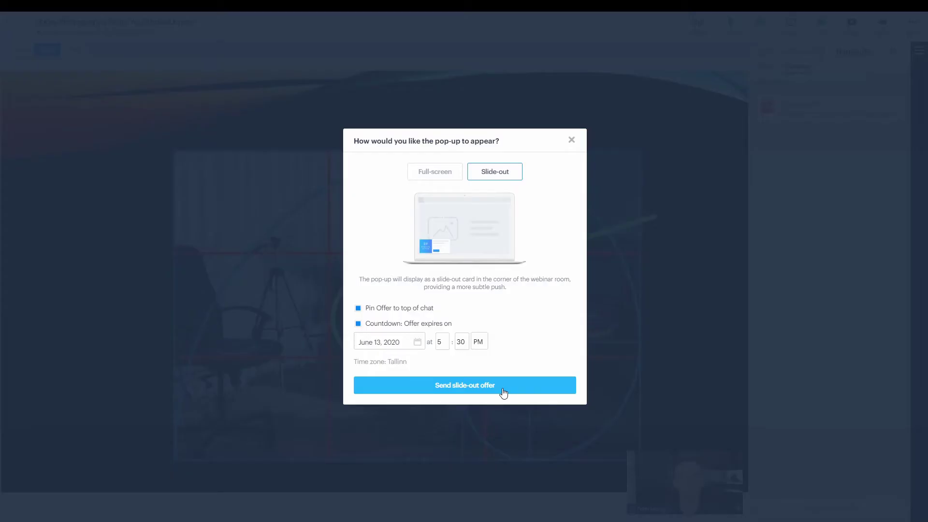
click(502, 390)
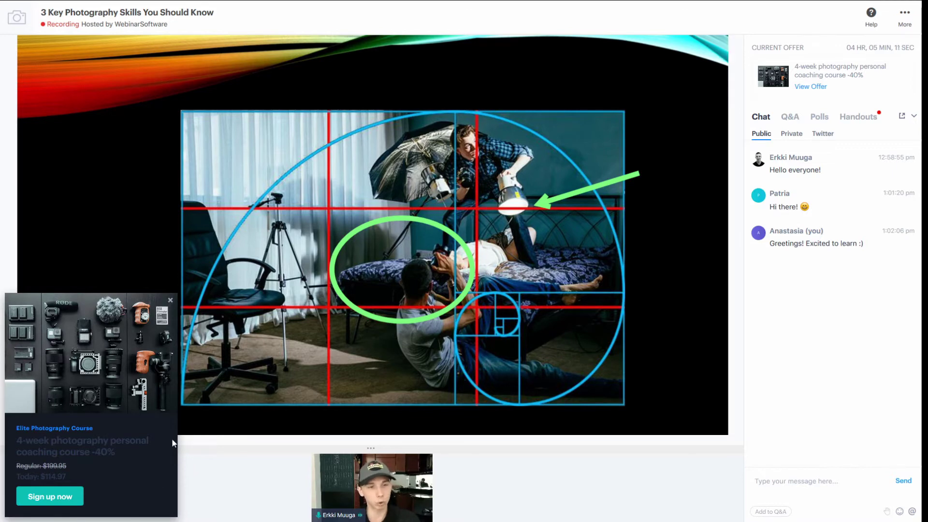
Close the slide-out offer card in the attendee view to reveal the photography-skills poll
click(170, 300)
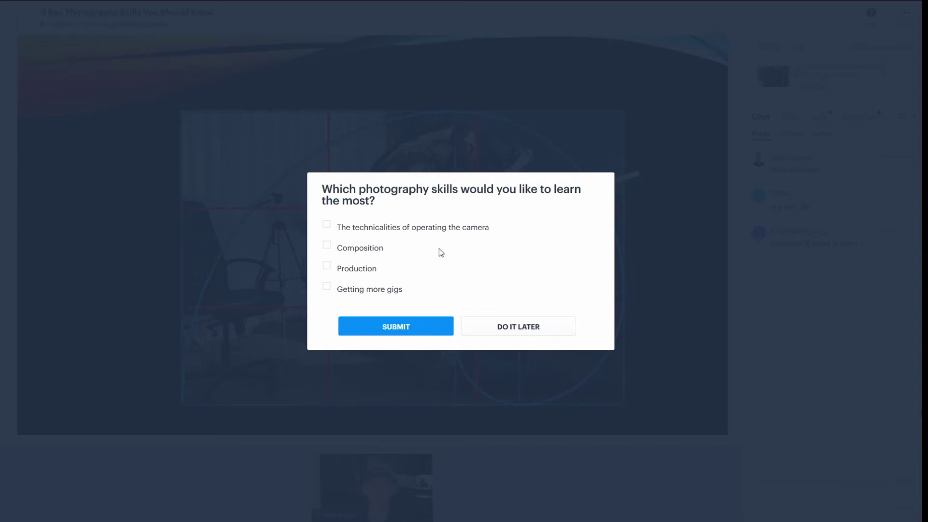
Vote 'The technicalities of operating the camera' in the poll and view the live results
click(327, 226)
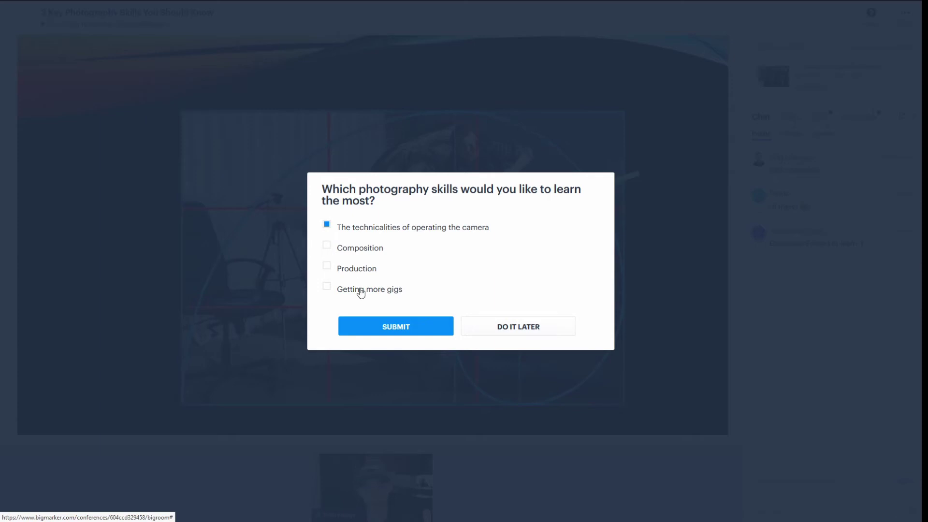
click(404, 326)
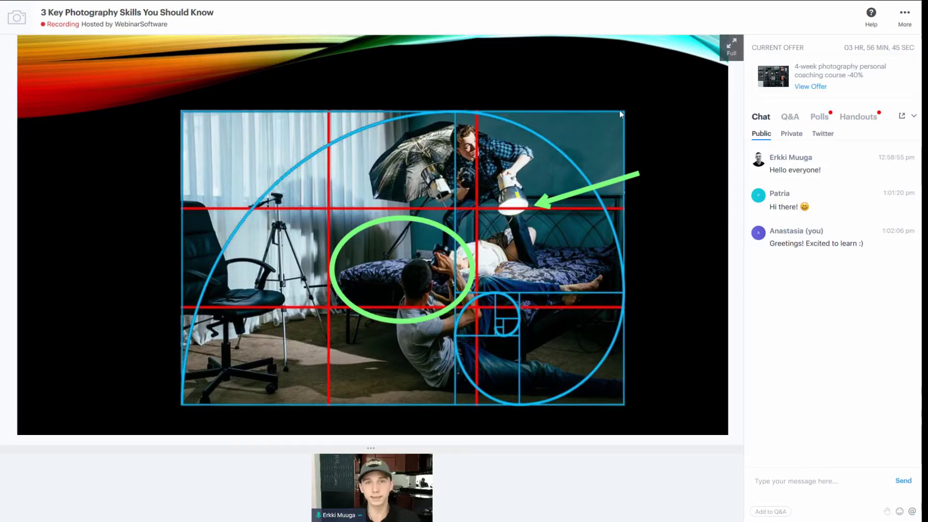
click(815, 121)
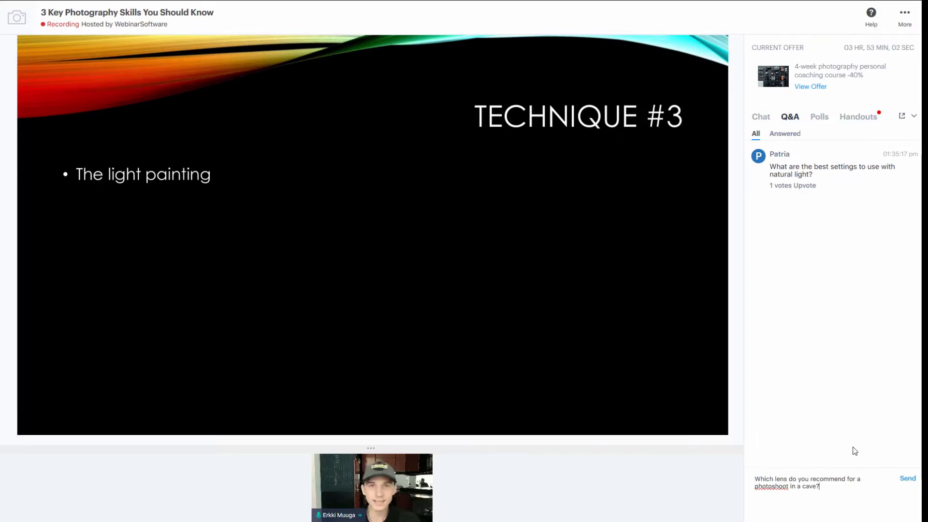
Send the cave-photoshoot lens question to Q&A and review the Published questions list
click(912, 483)
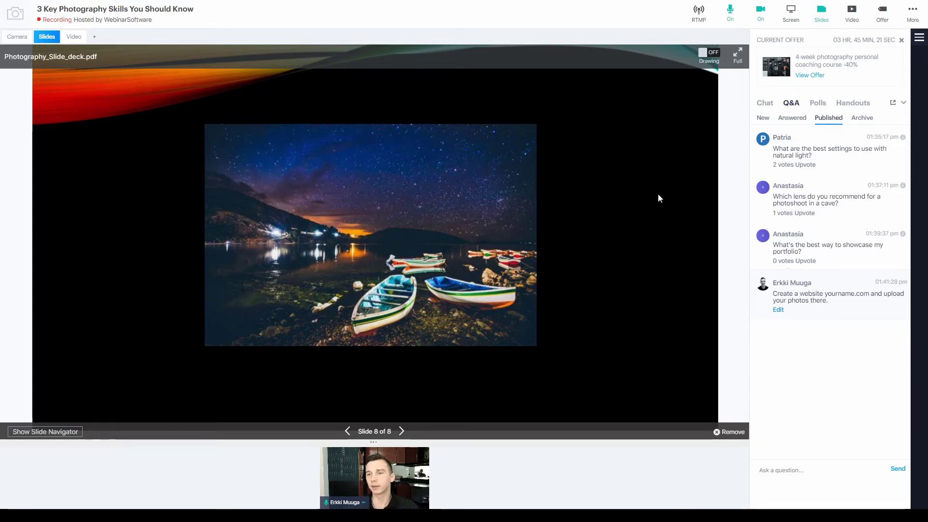
mouse_move(777, 153)
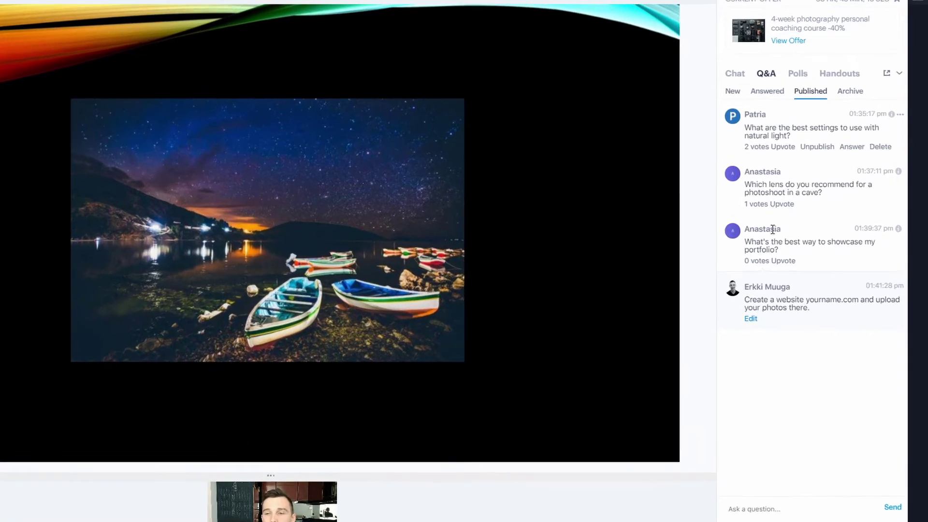
mouse_move(777, 246)
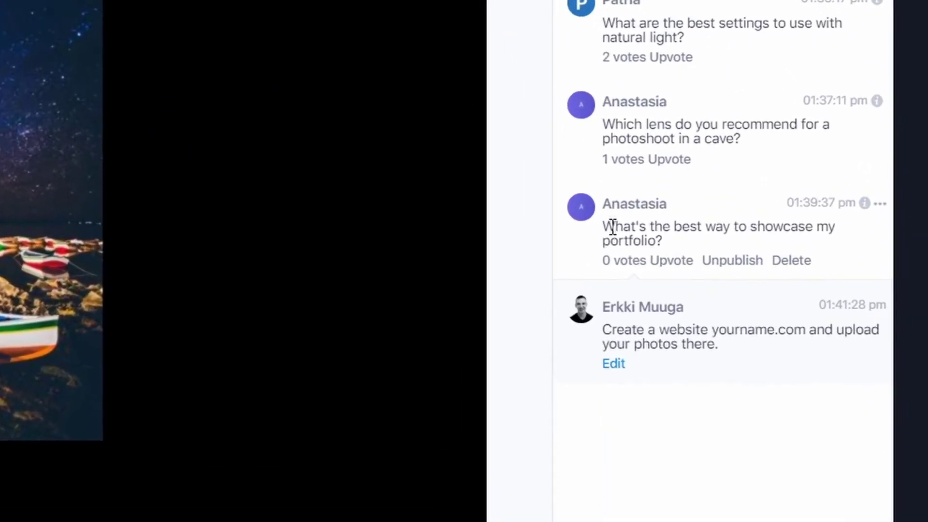
mouse_move(589, 336)
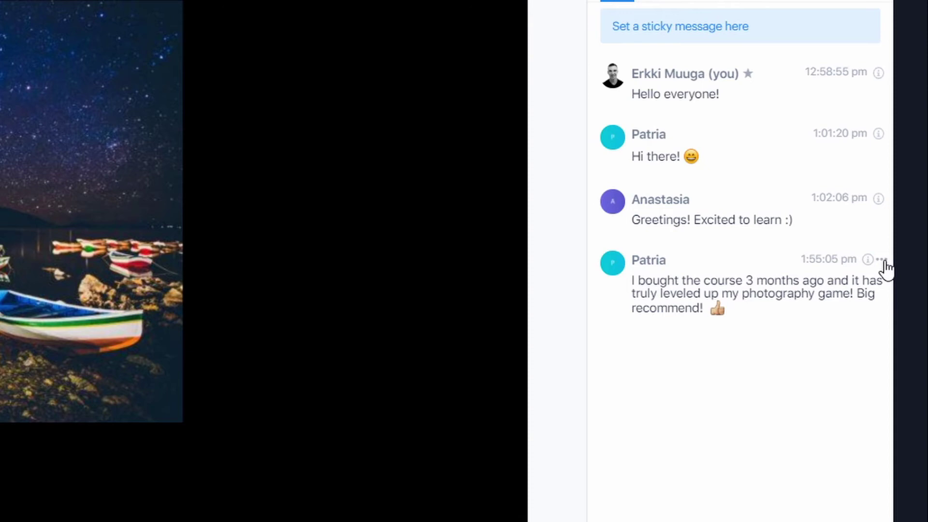
Pin the attendee's photography-course recommendation message to the top of public chat
click(880, 260)
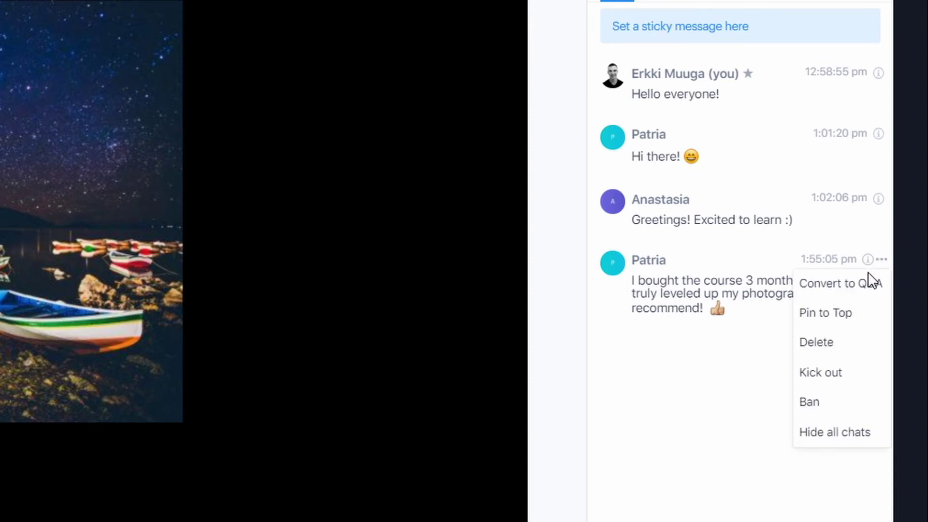
click(859, 318)
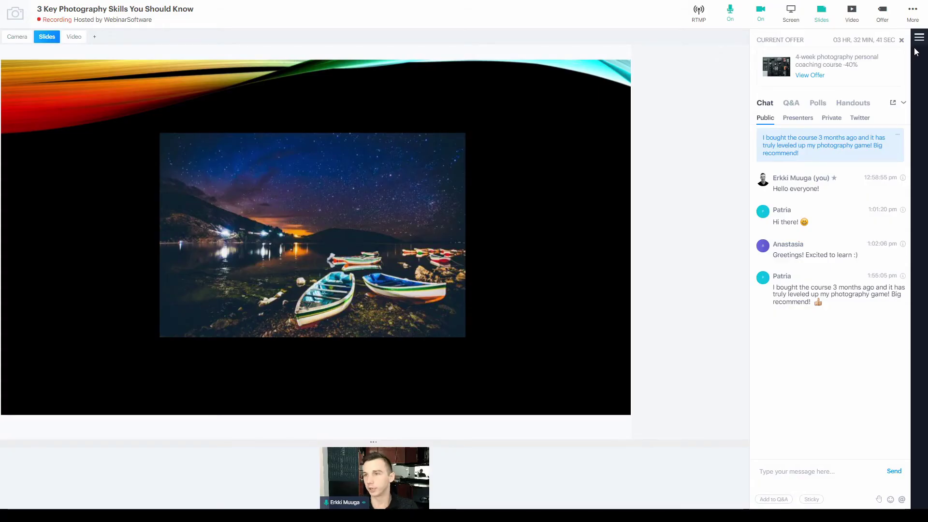
Open the Host Control Panel and the attendee's actions menu to make them a presenter
click(918, 41)
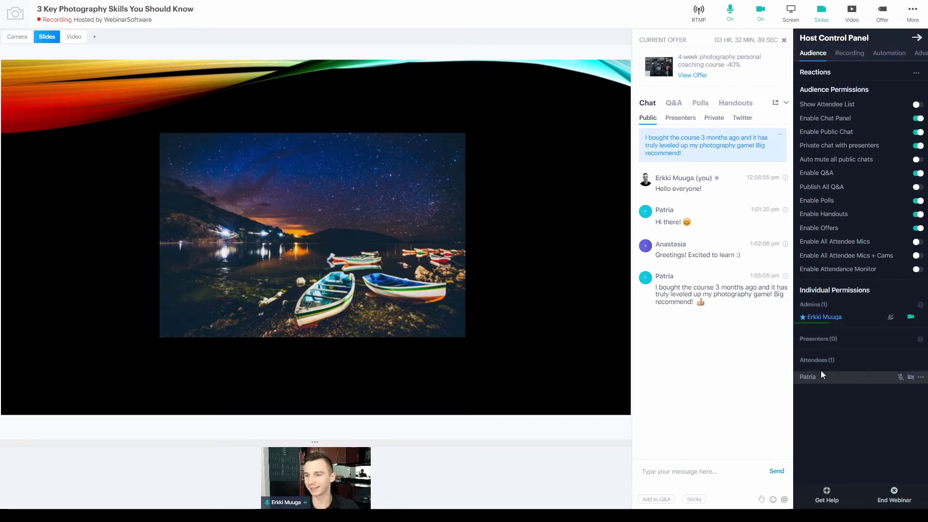
click(917, 378)
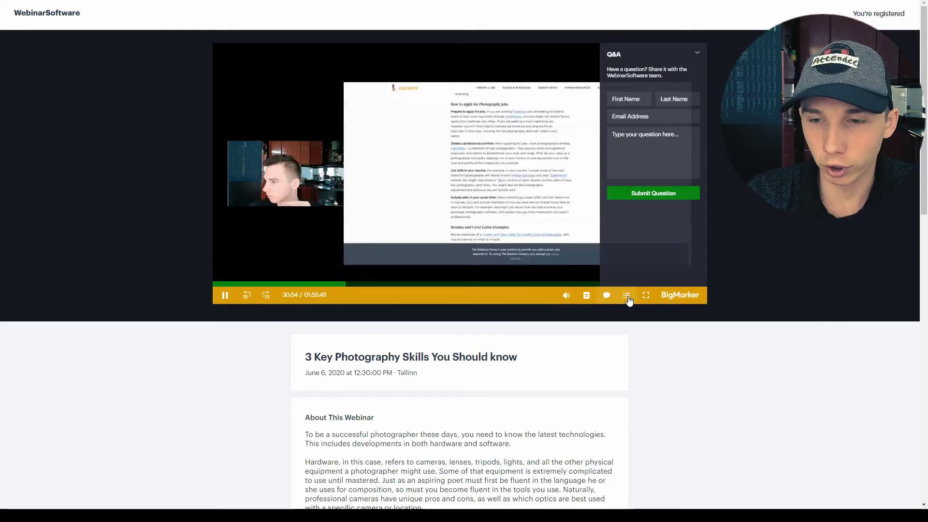
Switch the replay's side panel from the question form to Chat Replay
click(627, 296)
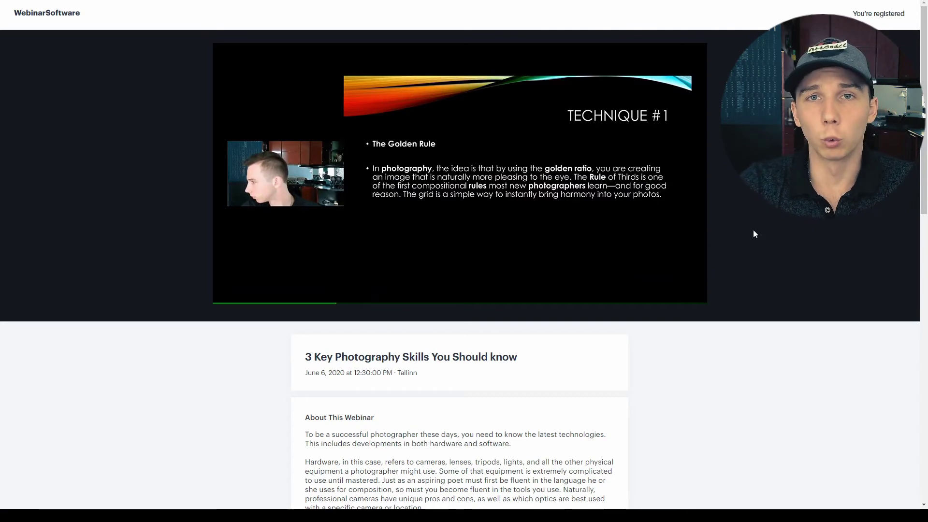
Answer the replay poll with camera technicalities and Production, then submit it
mouse_move(602, 237)
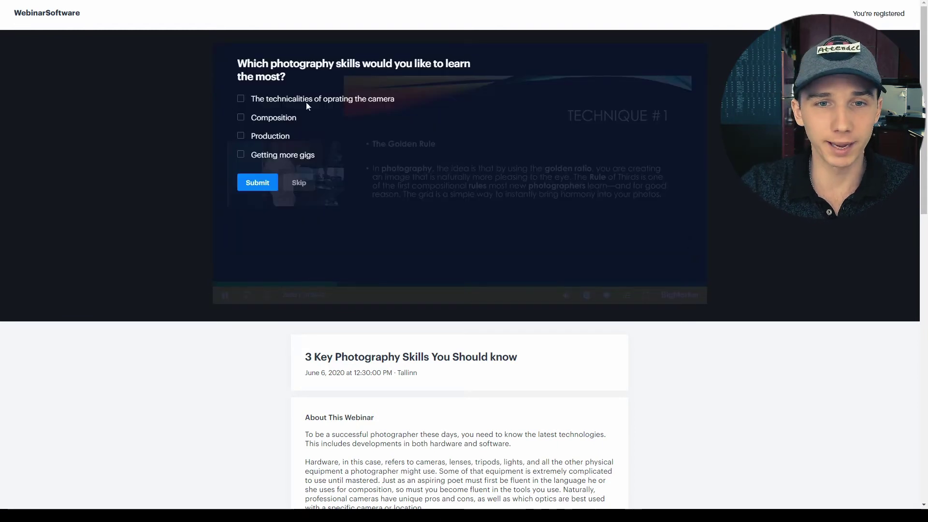
click(241, 136)
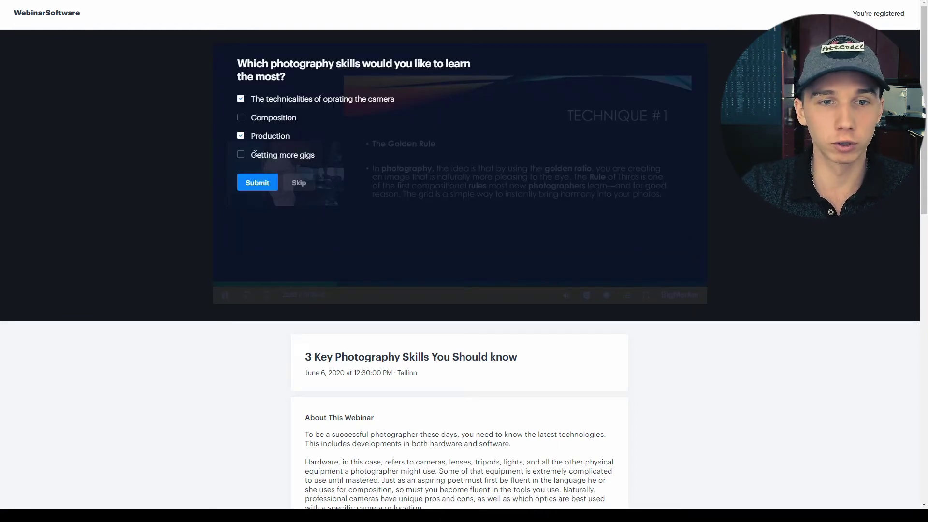
click(256, 186)
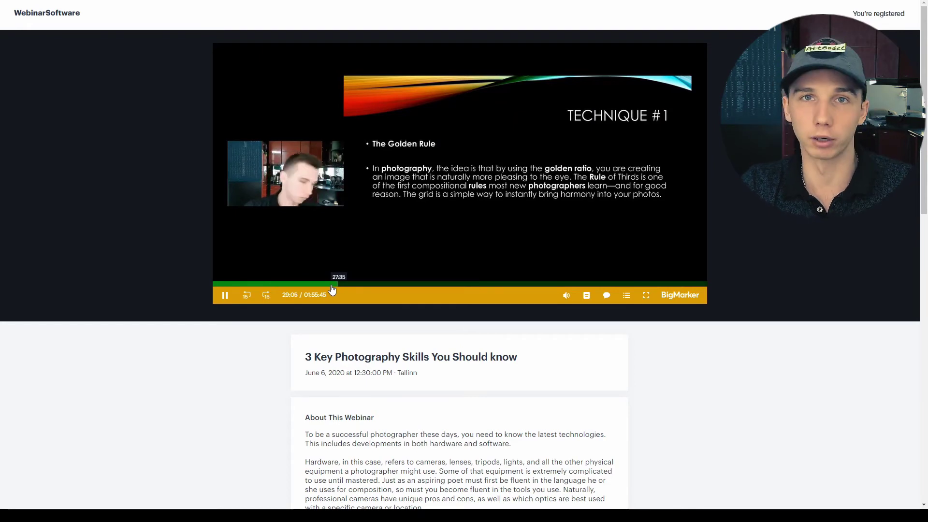
Jump further ahead along the replay's seek bar
click(426, 285)
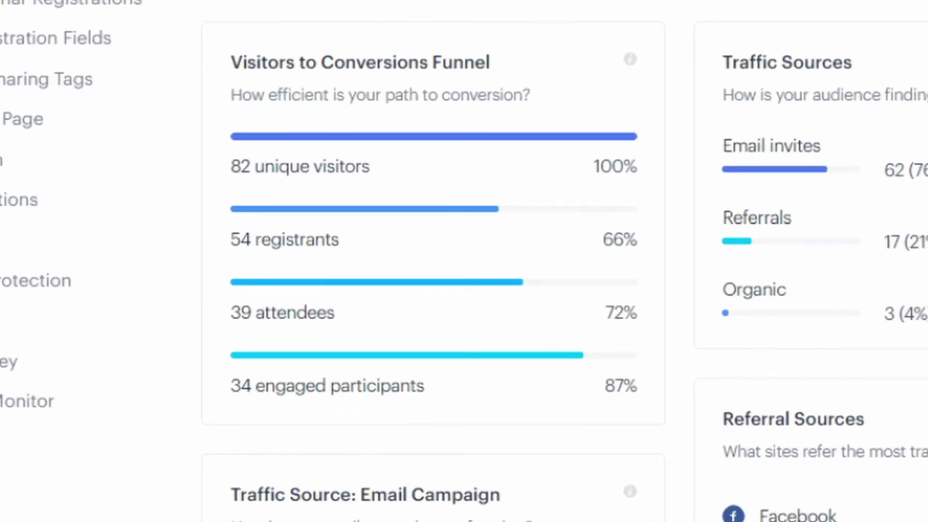
Scroll the analytics down to the funnel, Traffic Sources and Referral Sources cards
scroll(463, 261, down, 4)
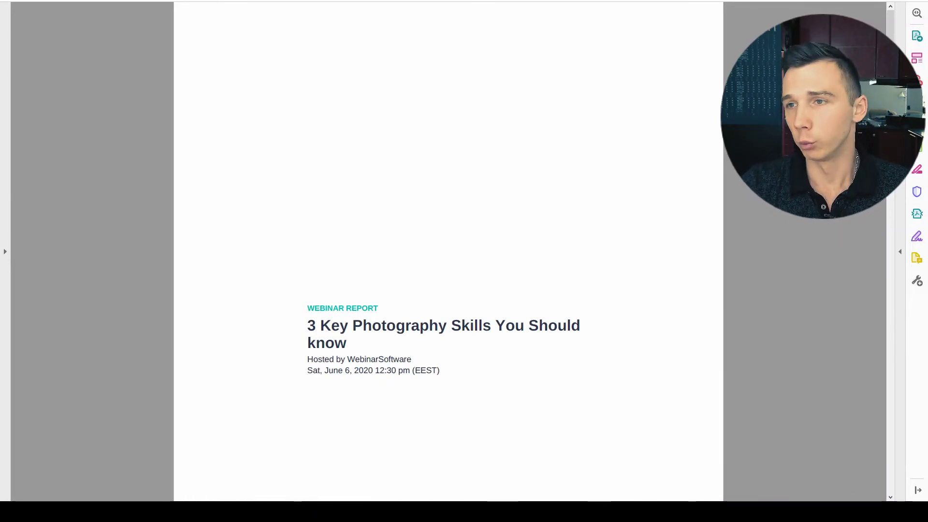
Scroll the report PDF past the attendance charts to Total Engagement and Webinar Reviews
scroll(448, 251, down, 5)
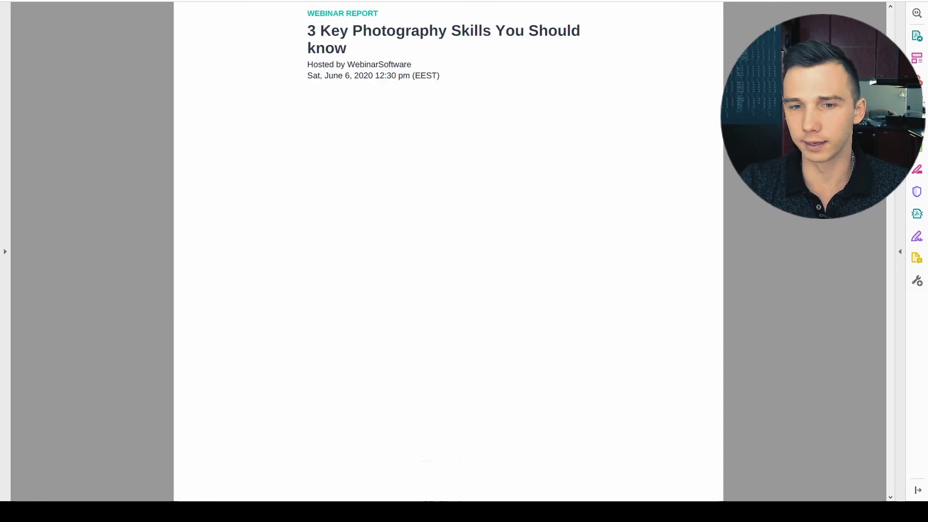
scroll(868, 262, down, 15)
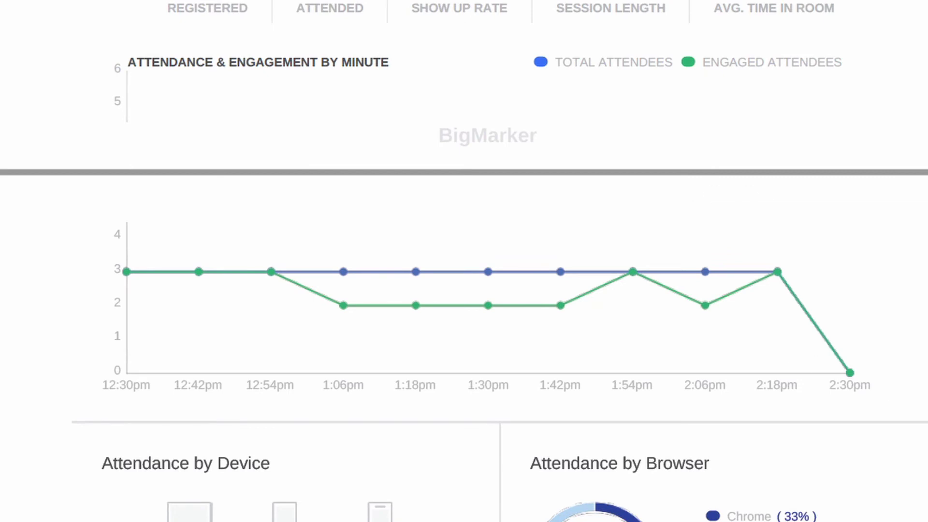
scroll(464, 261, down, 5)
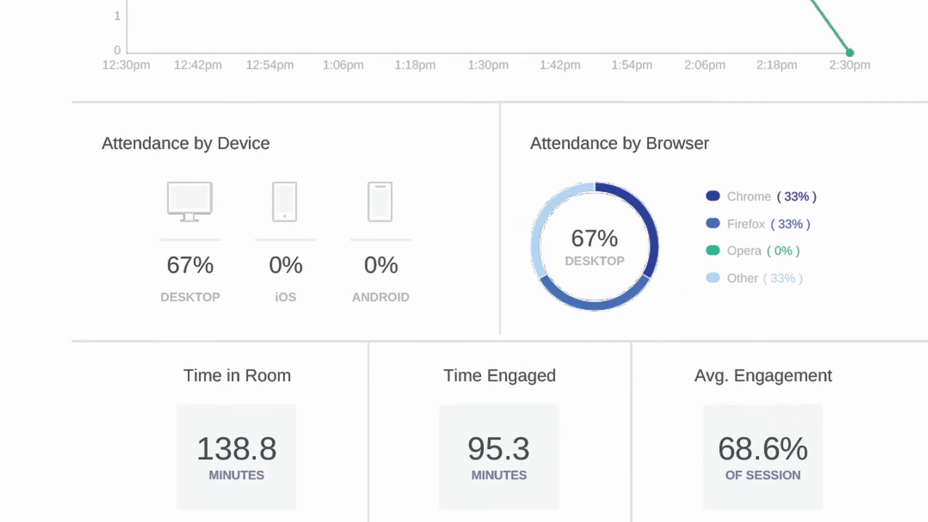
scroll(464, 261, down, 8)
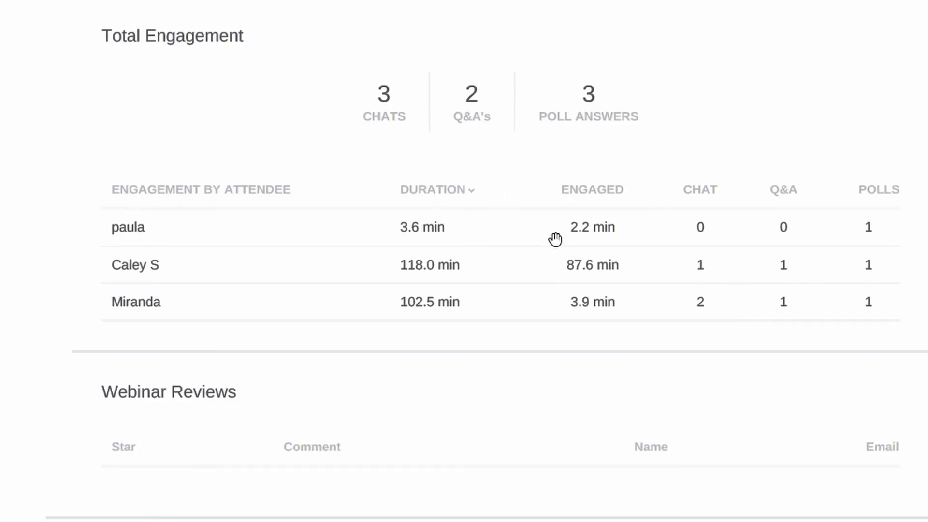